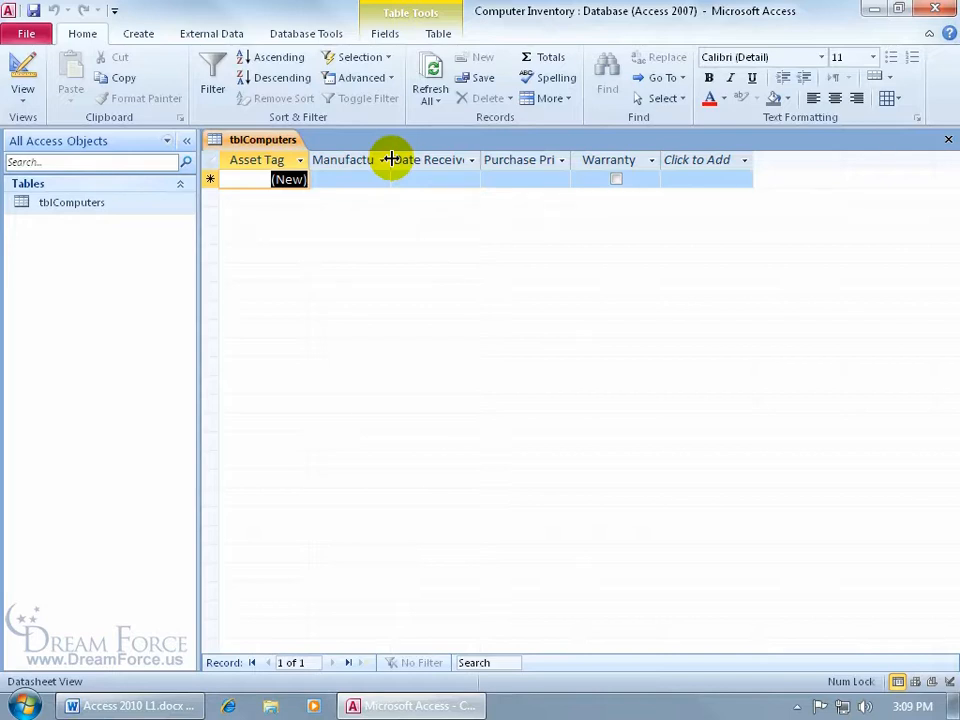
Widen the Manufacturer column in tblComputers to fit its full heading
left_click_drag(391, 159, 401, 159)
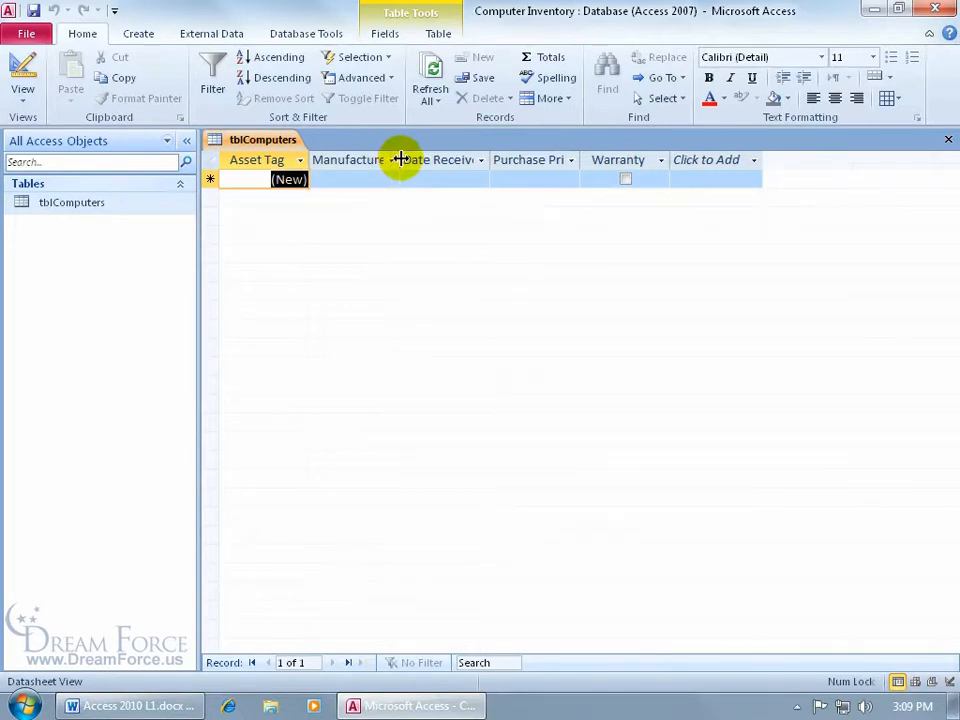
double_click(400, 159)
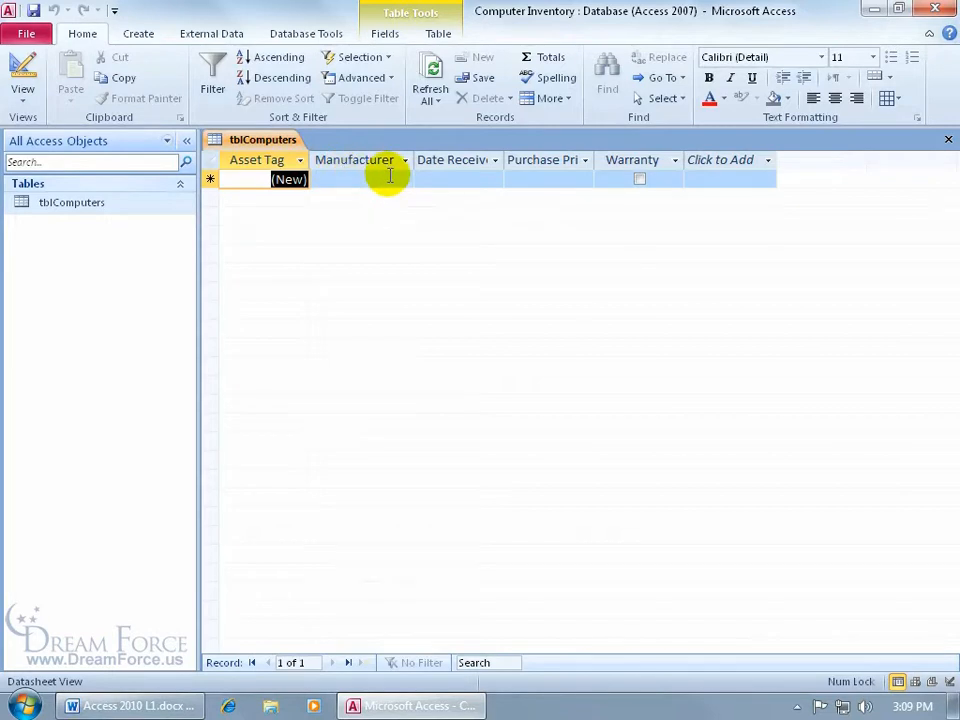
Choose only SpyTech as the Manufacturer in the new record of tblComputers
left_click(382, 178)
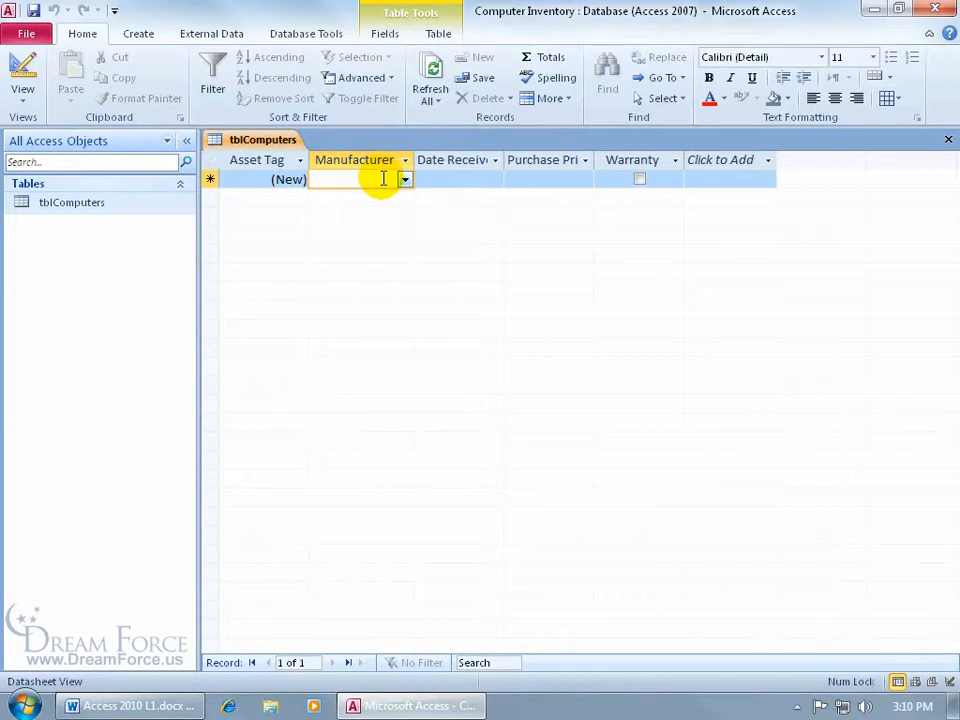
left_click(405, 180)
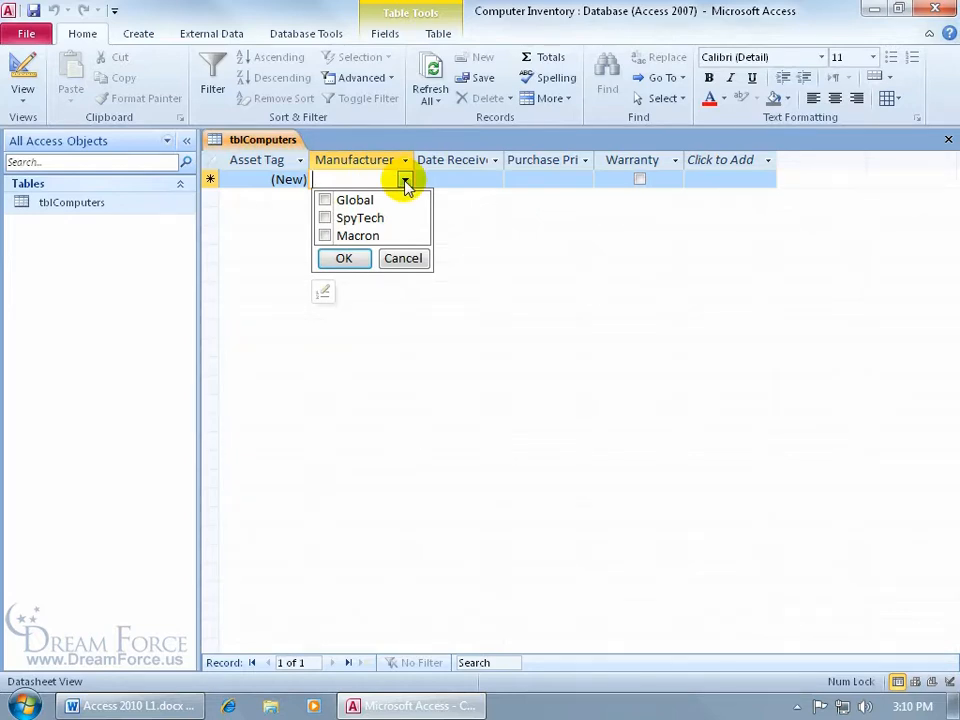
left_click(336, 220)
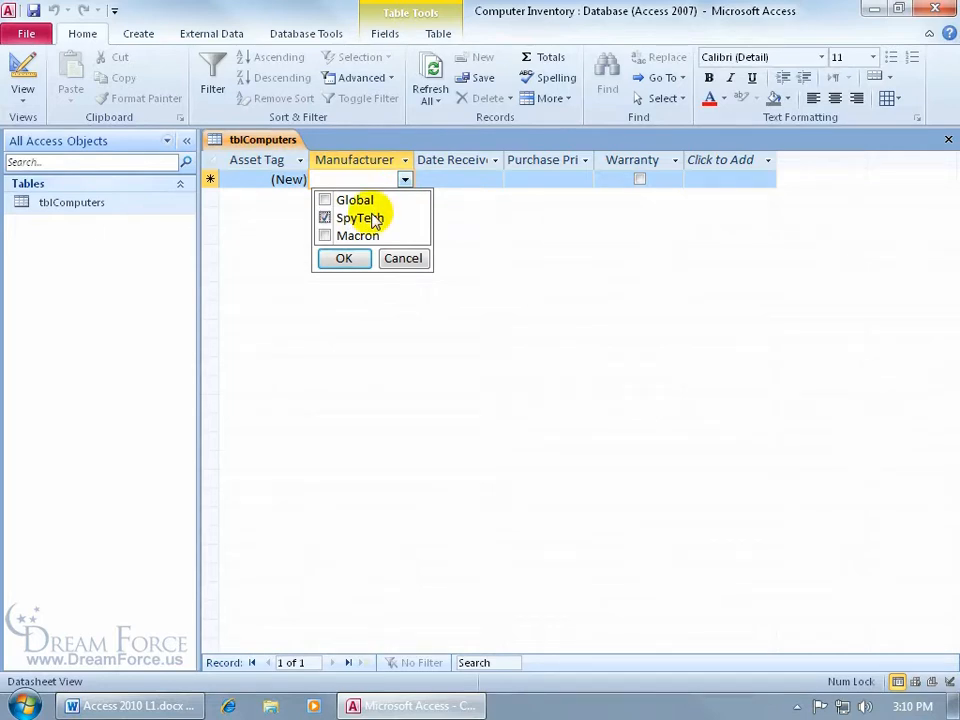
left_click(325, 235)
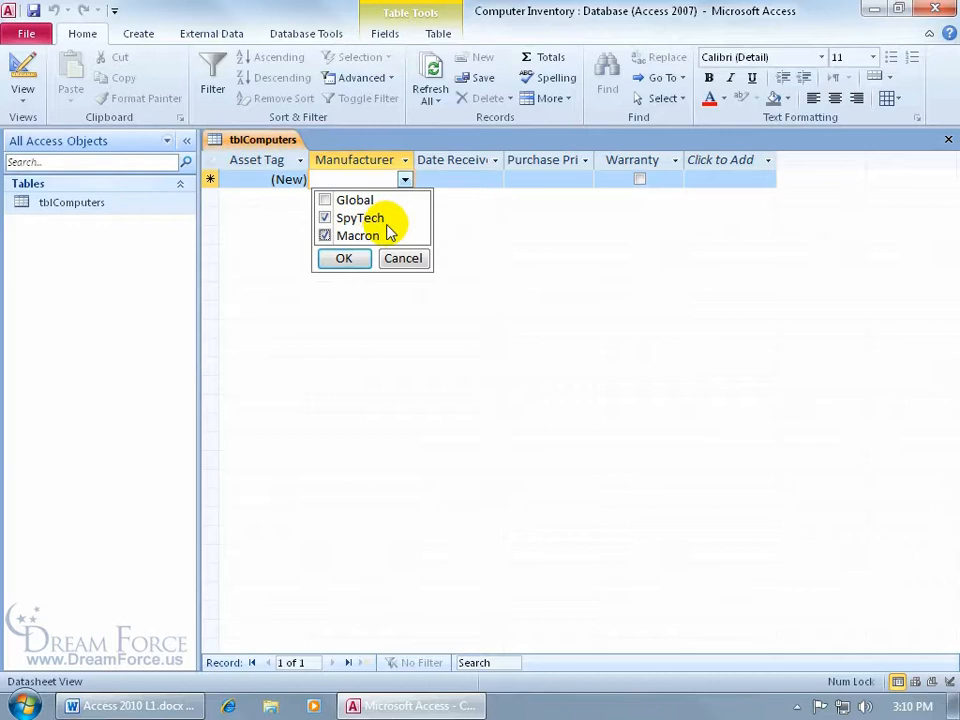
left_click(326, 235)
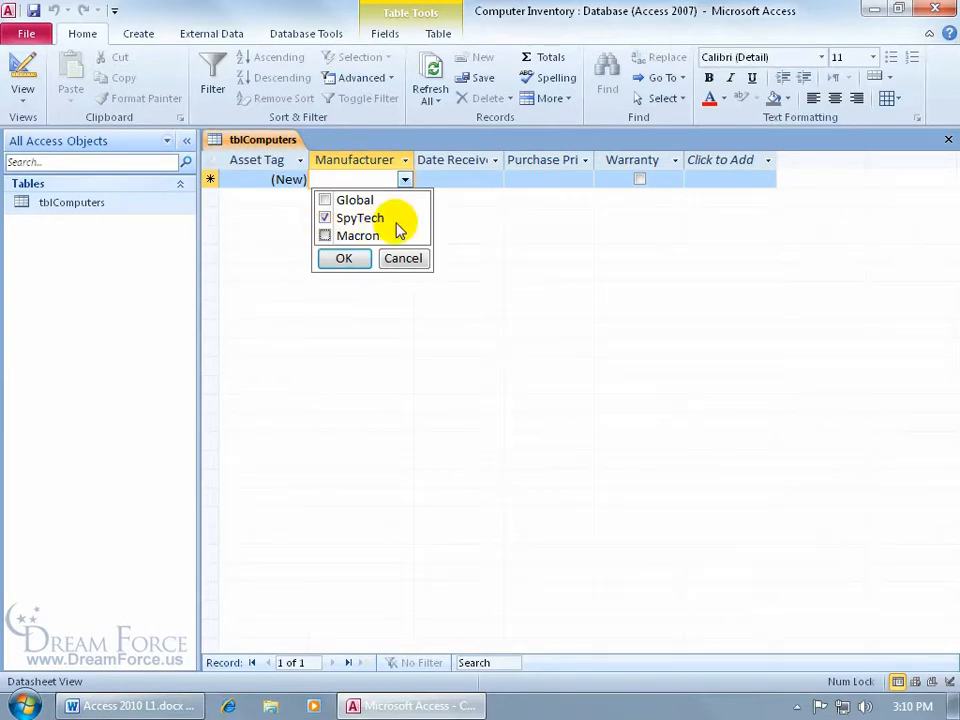
left_click(346, 259)
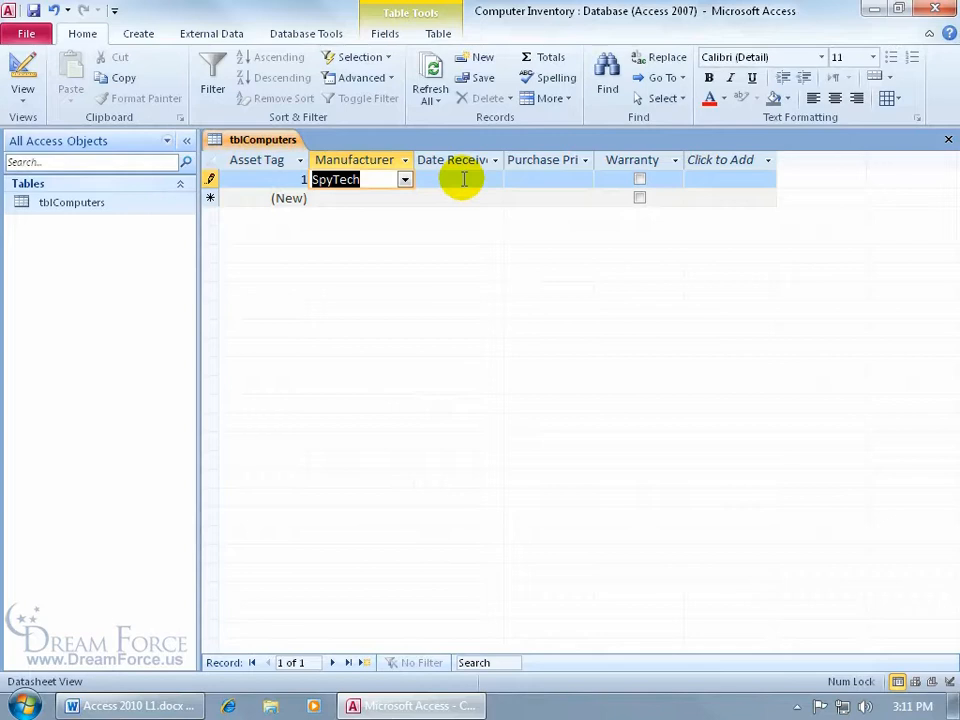
Dismiss the reopened Manufacturer choices and discard the unsaved record
left_click(405, 180)
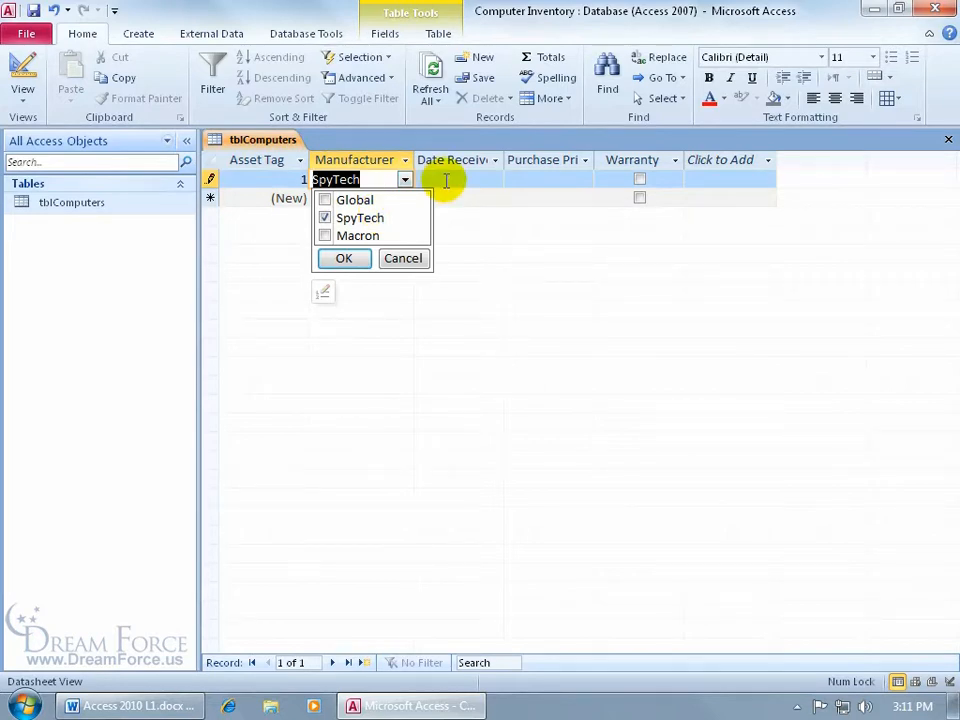
left_click(446, 180)
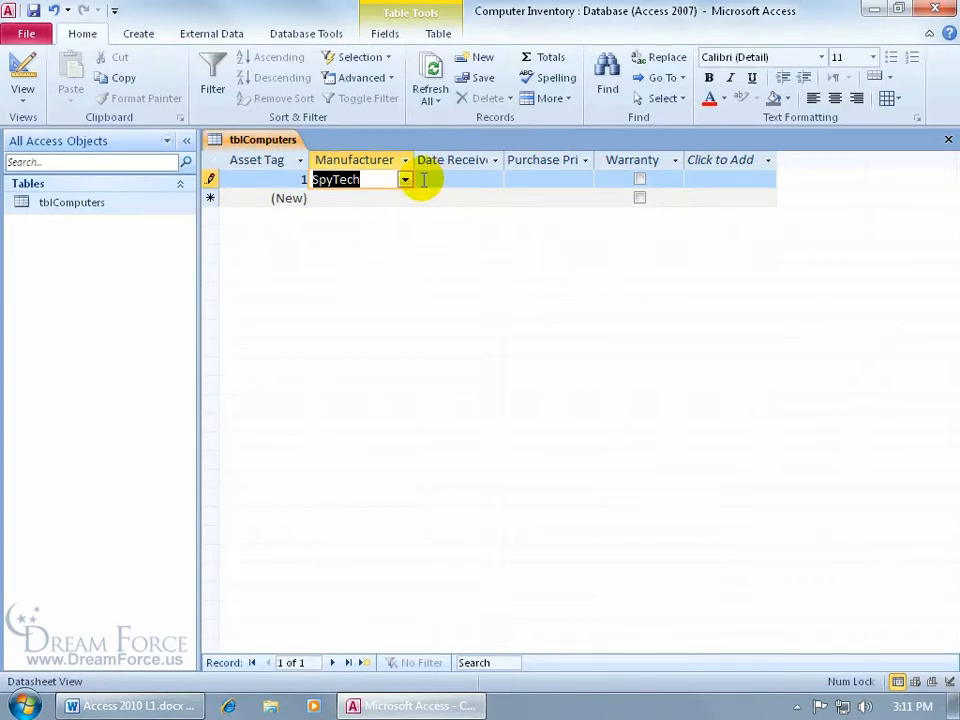
key("Escape")
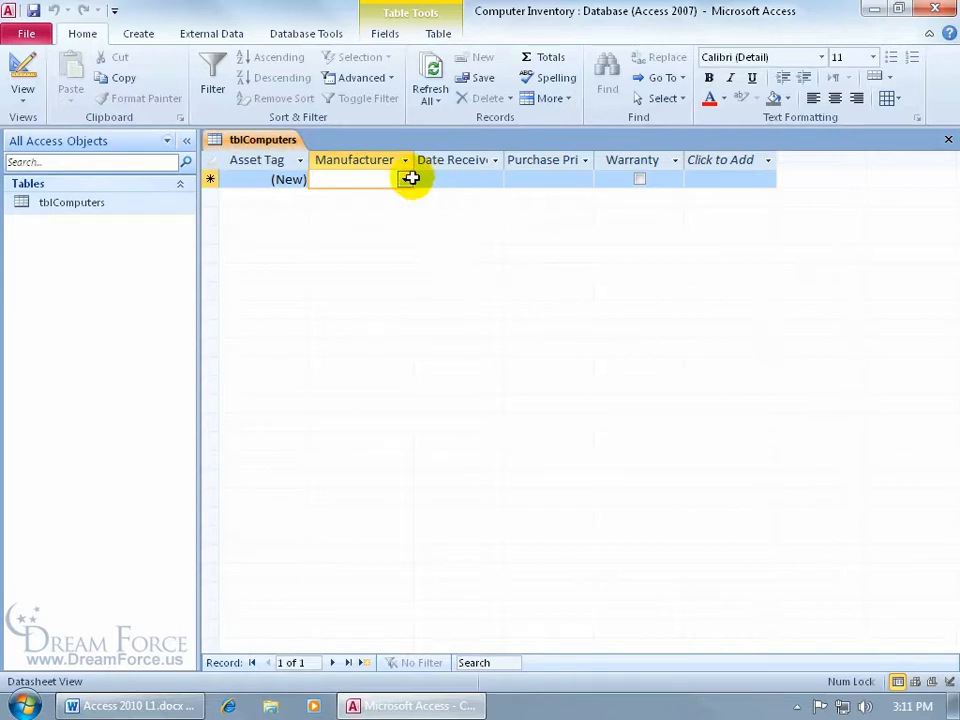
Choose SpyTech as the new record's Manufacturer once more and discard the unsaved entry
left_click(406, 180)
left_click(326, 217)
left_click(358, 263)
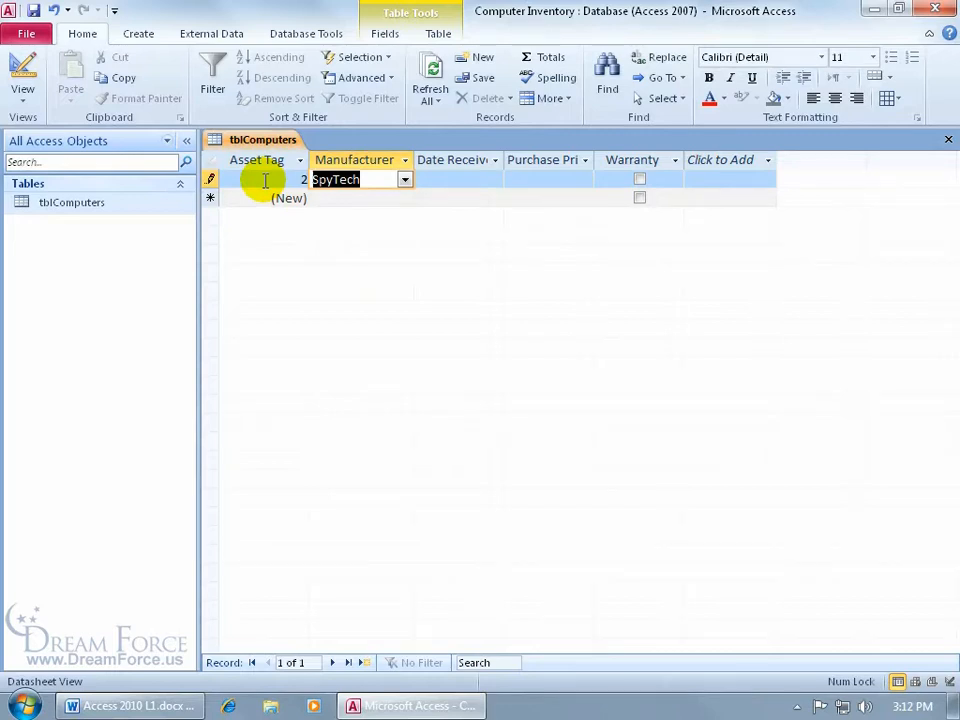
key("Escape")
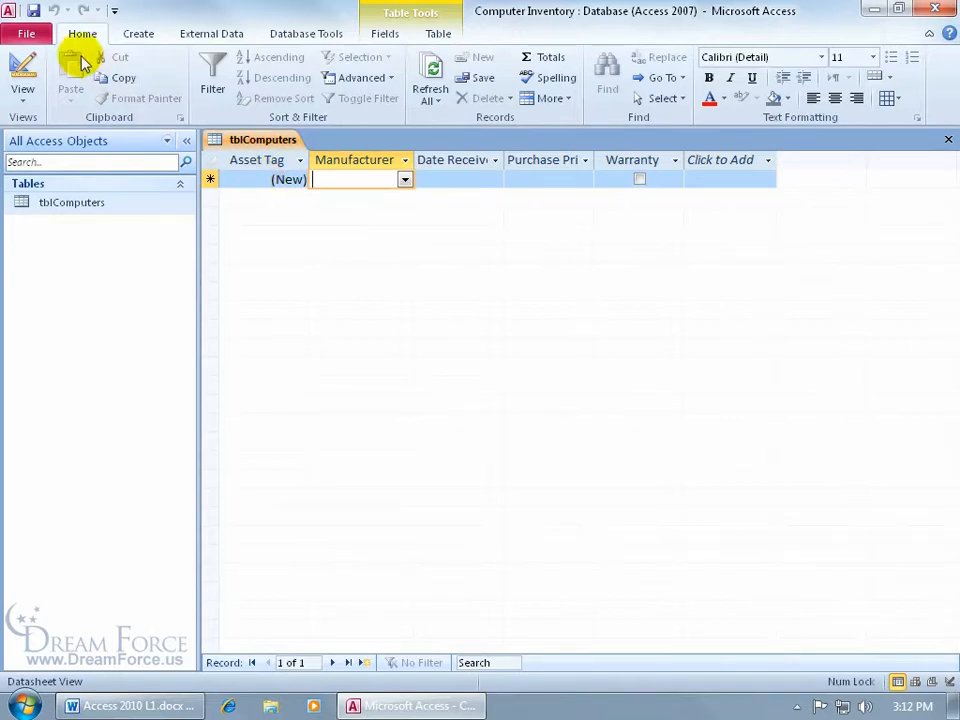
Compact and repair the Computer Inventory database, declining to save the layout changes to tblComputers
left_click(22, 33)
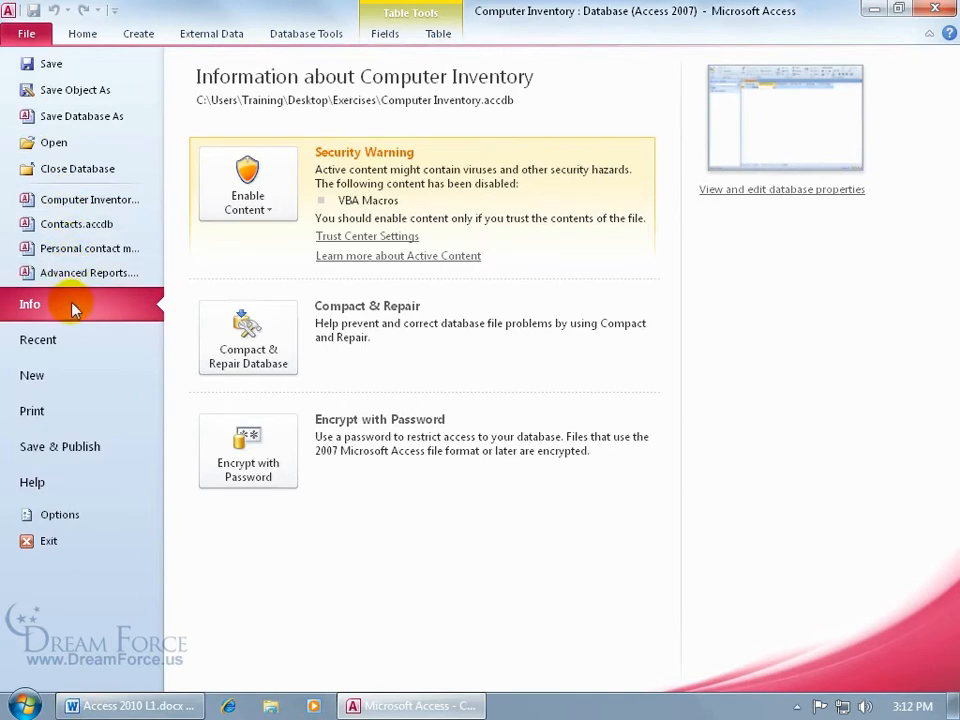
left_click(270, 358)
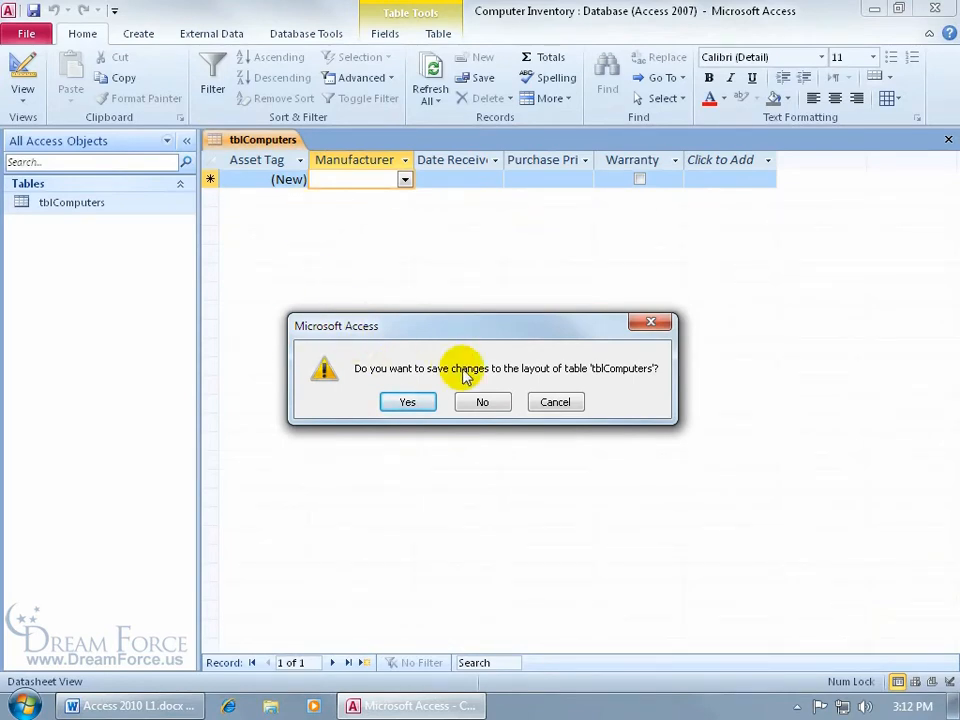
left_click(481, 400)
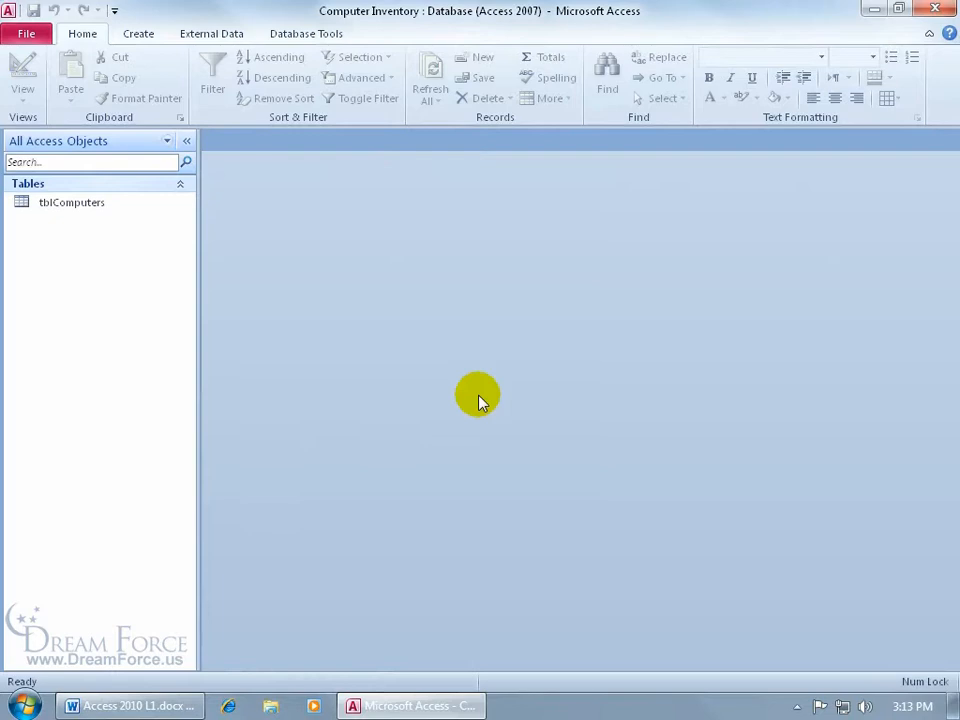
Open the tblComputers table and choose SpyTech as the Manufacturer of the first record
double_click(92, 204)
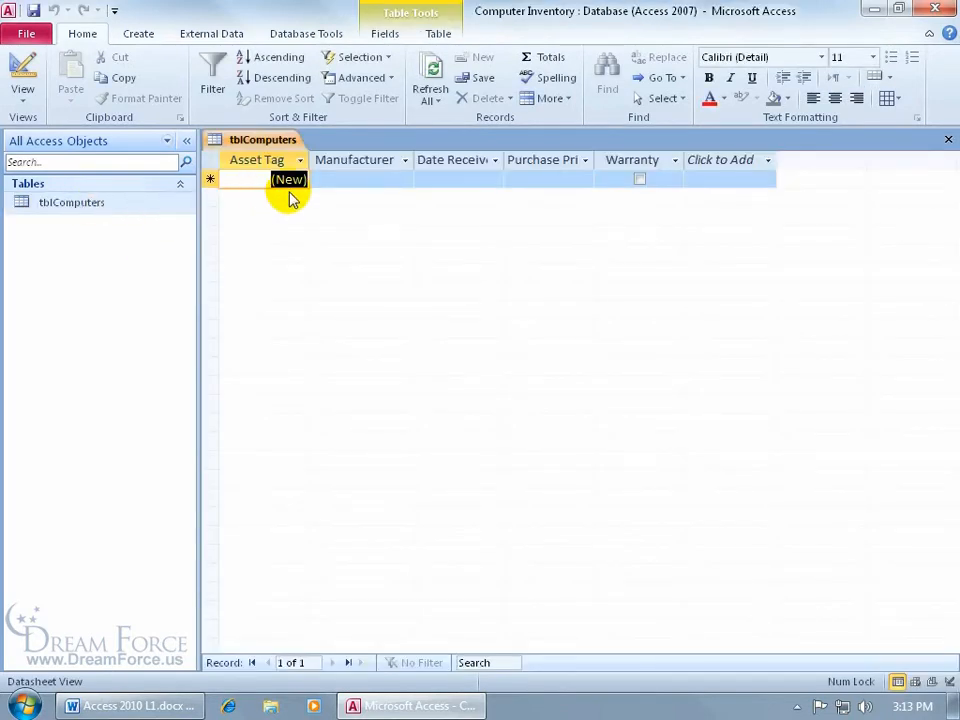
left_click(364, 179)
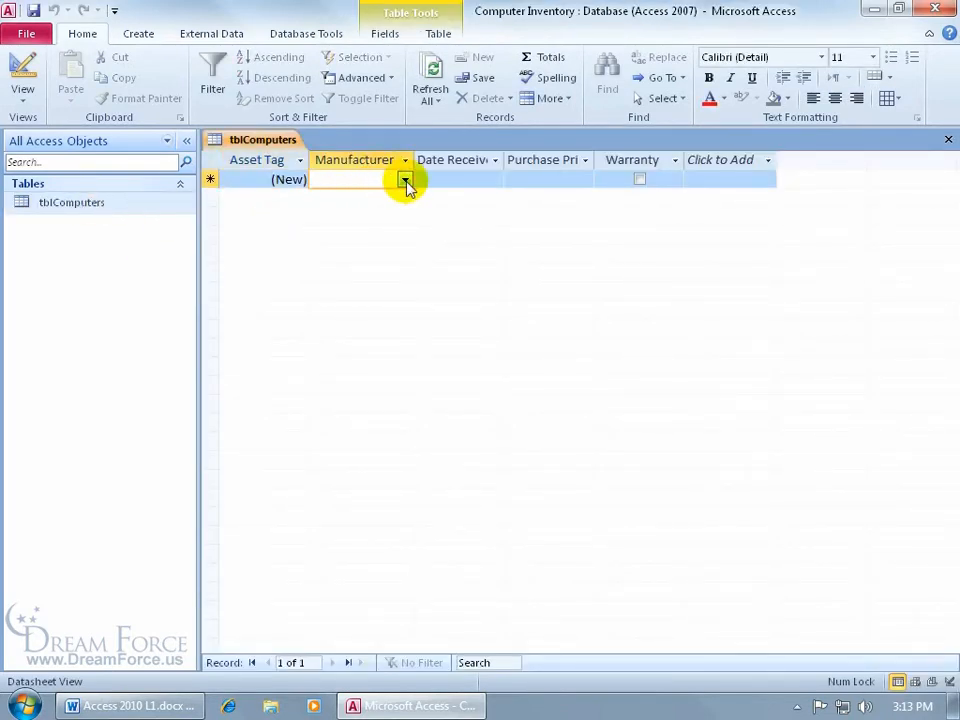
left_click(405, 180)
left_click(324, 217)
left_click(344, 258)
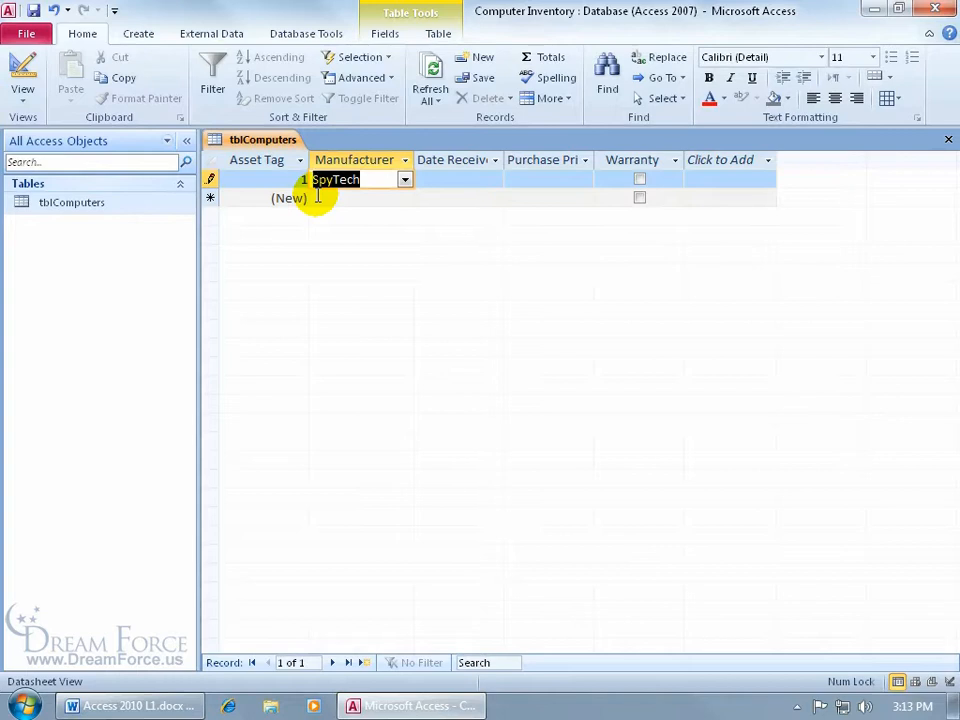
key("Tab")
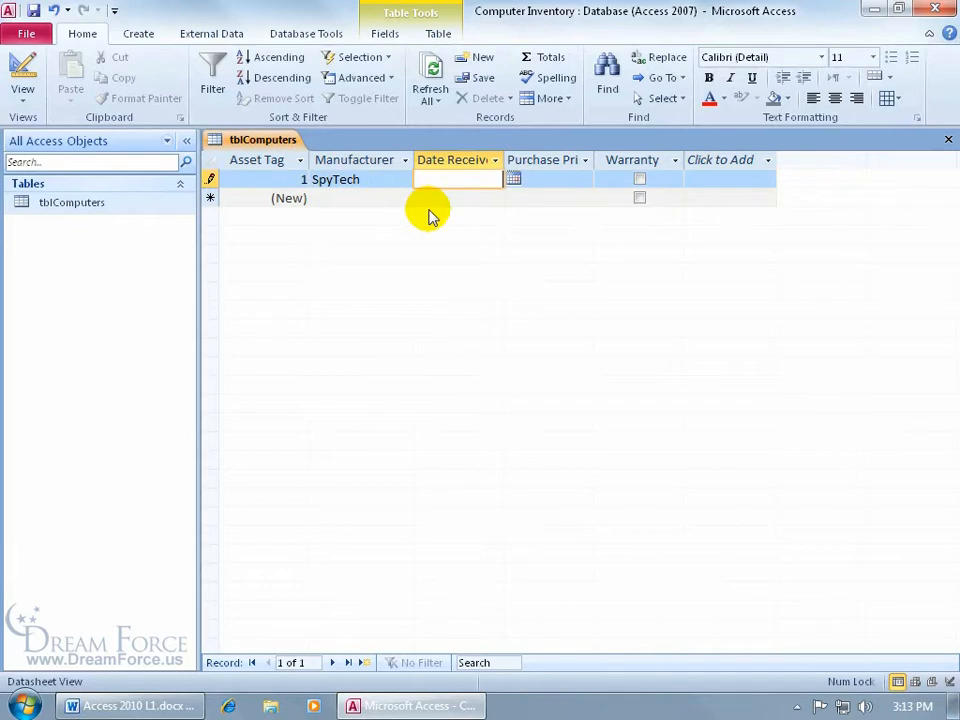
Pick July 8, 2011 from the calendar as the first record's date received and clear it again
left_click(513, 181)
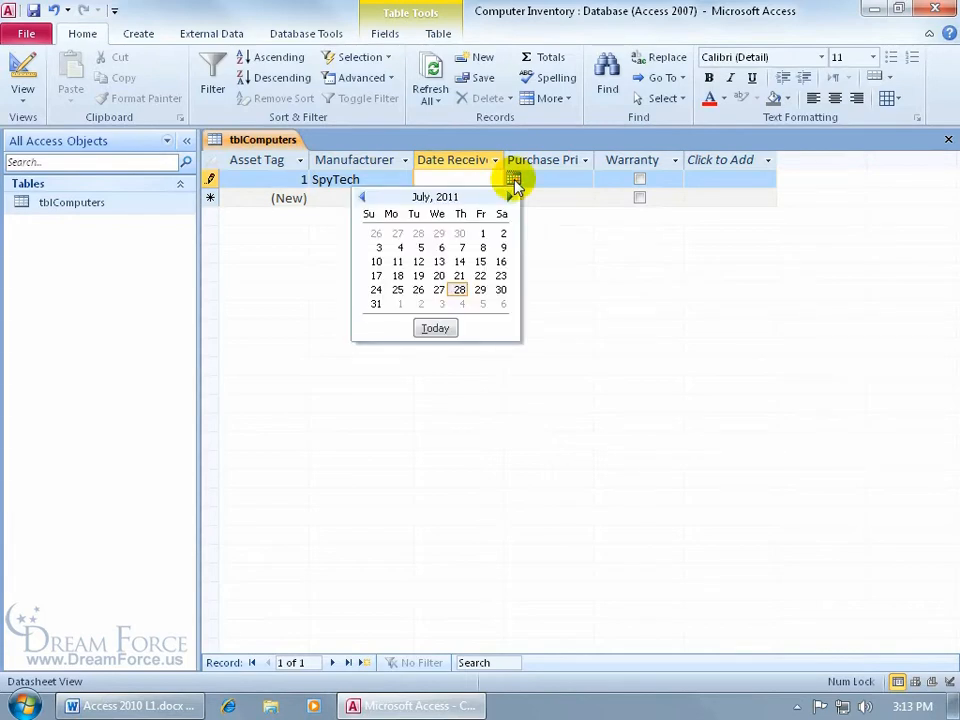
left_click(482, 248)
key("BackSpace")
key("BackSpace")
key("BackSpace")
key("BackSpace")
key("BackSpace")
key("BackSpace")
key("BackSpace")
key("BackSpace")
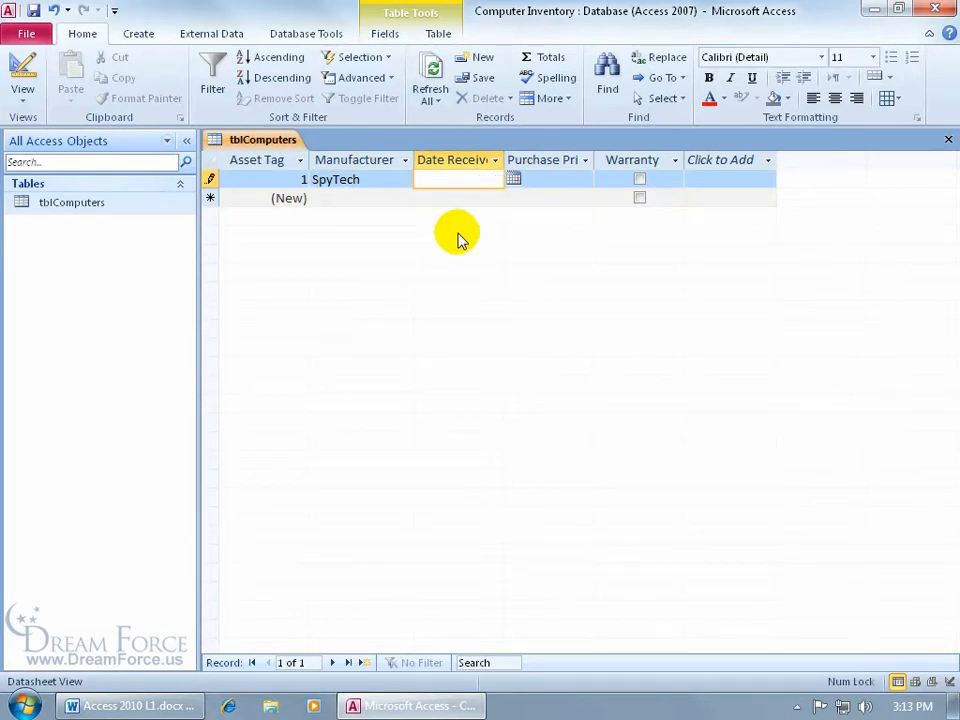
Enter today's date, 7/28/2011, as the SpyTech record's date received and 65 as its purchase price
key("ctrl+semicolon")
key("Tab")
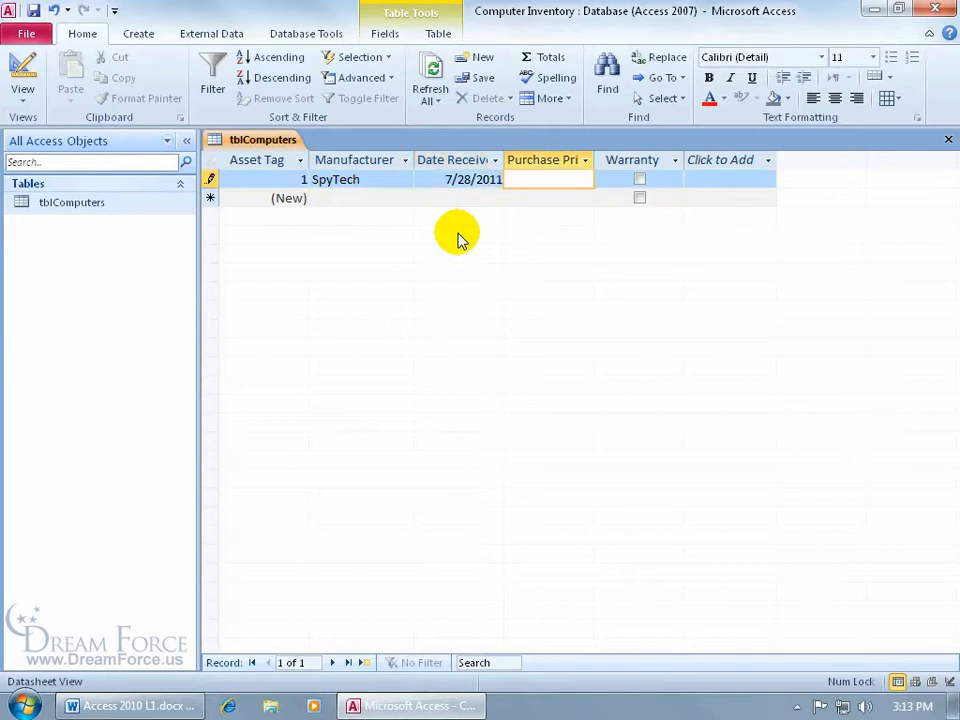
type("65")
key("Tab")
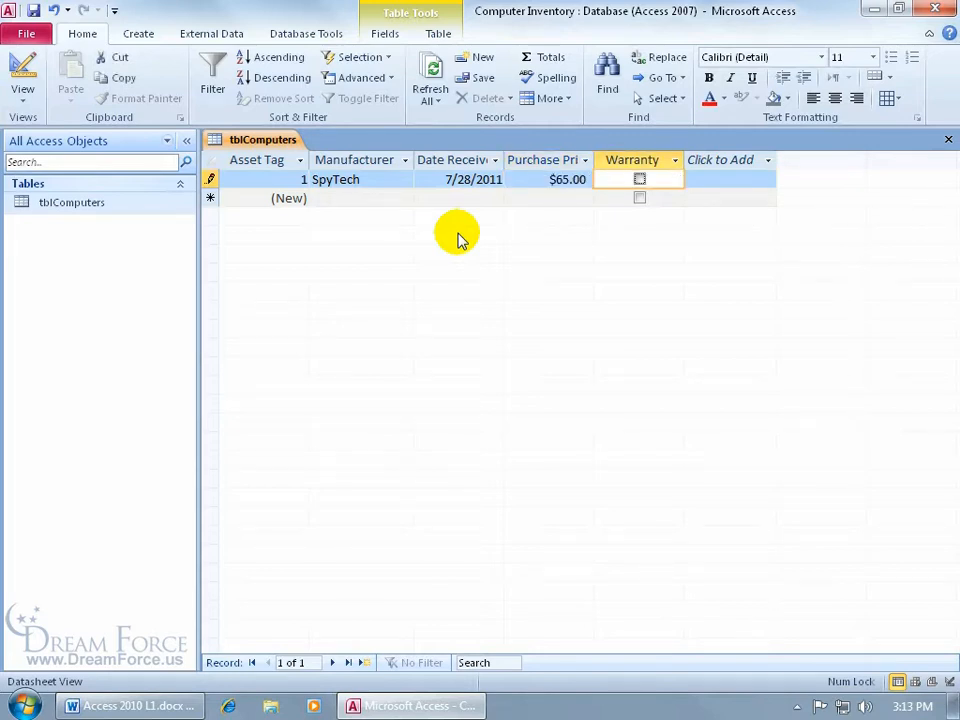
Change the cents of the SpyTech record's purchase price so that it is $65.35
left_click(572, 179)
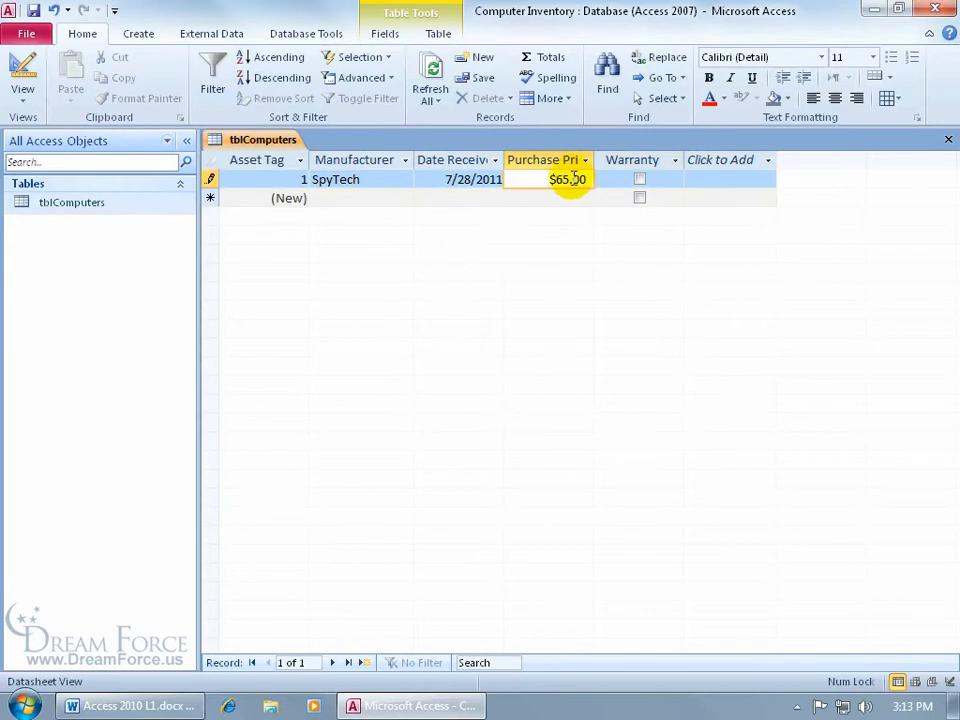
left_click_drag(572, 179, 583, 180)
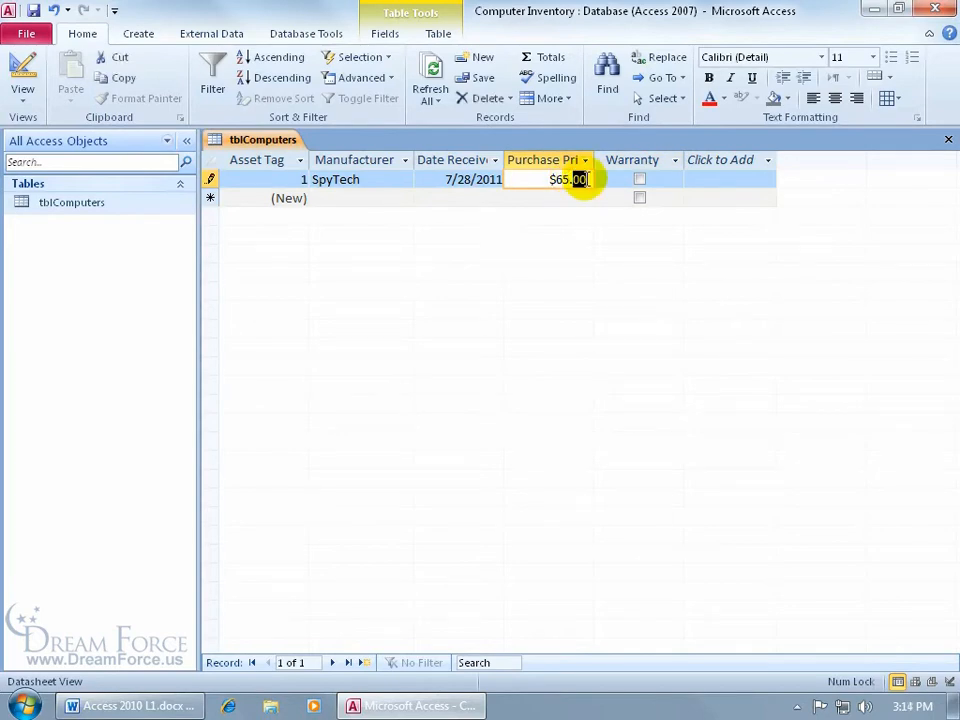
type("35")
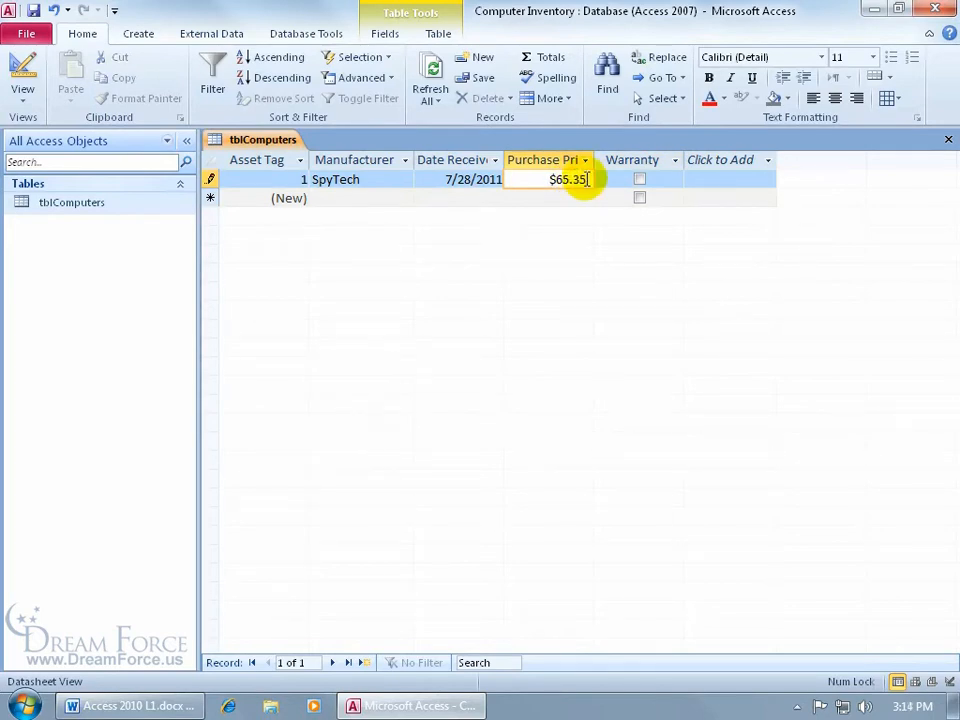
key("Tab")
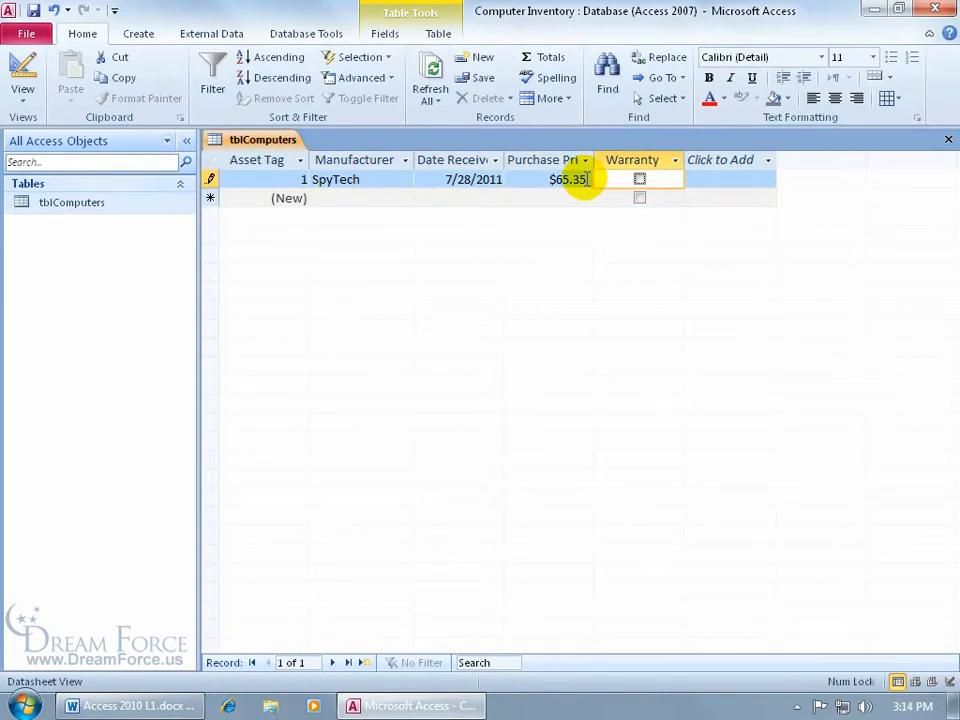
Mark the SpyTech record as having a warranty and close the tblComputers table
left_click(640, 179)
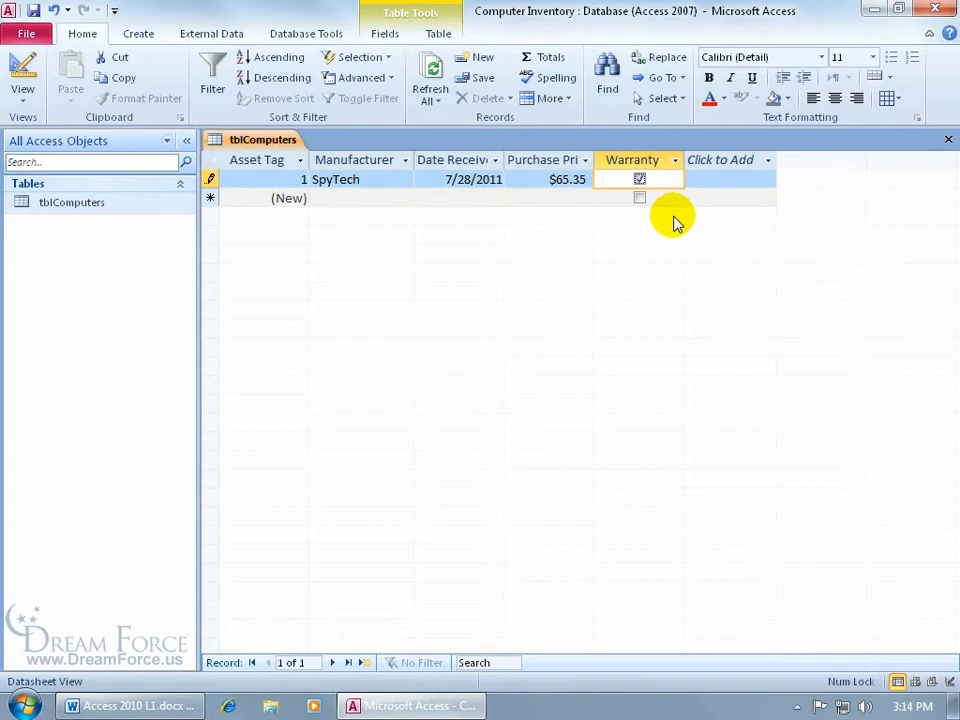
key("space")
key("space")
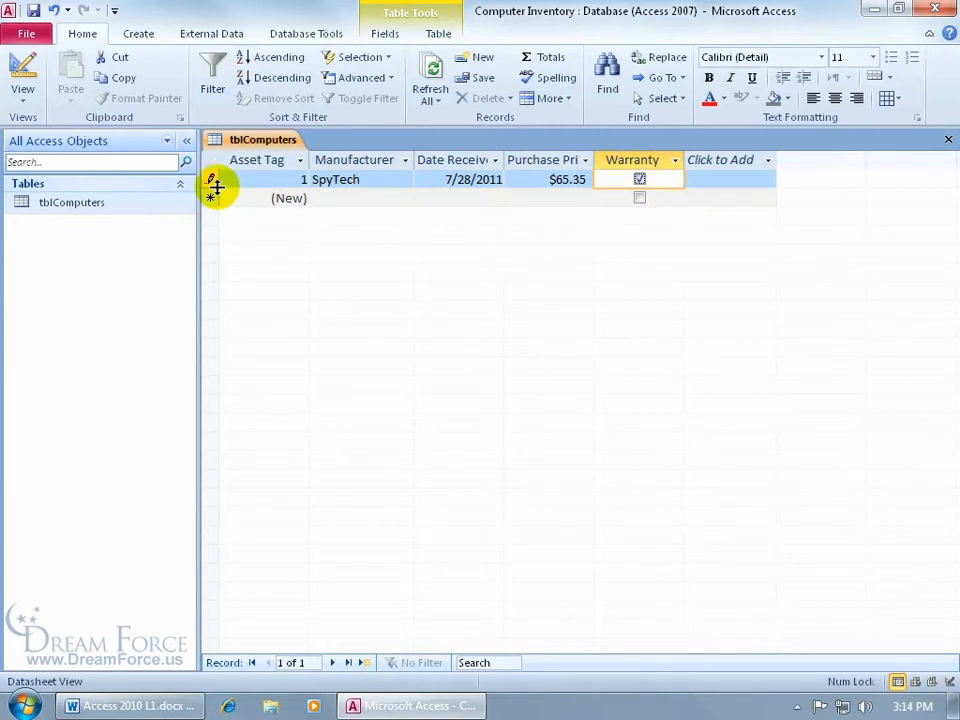
left_click(946, 141)
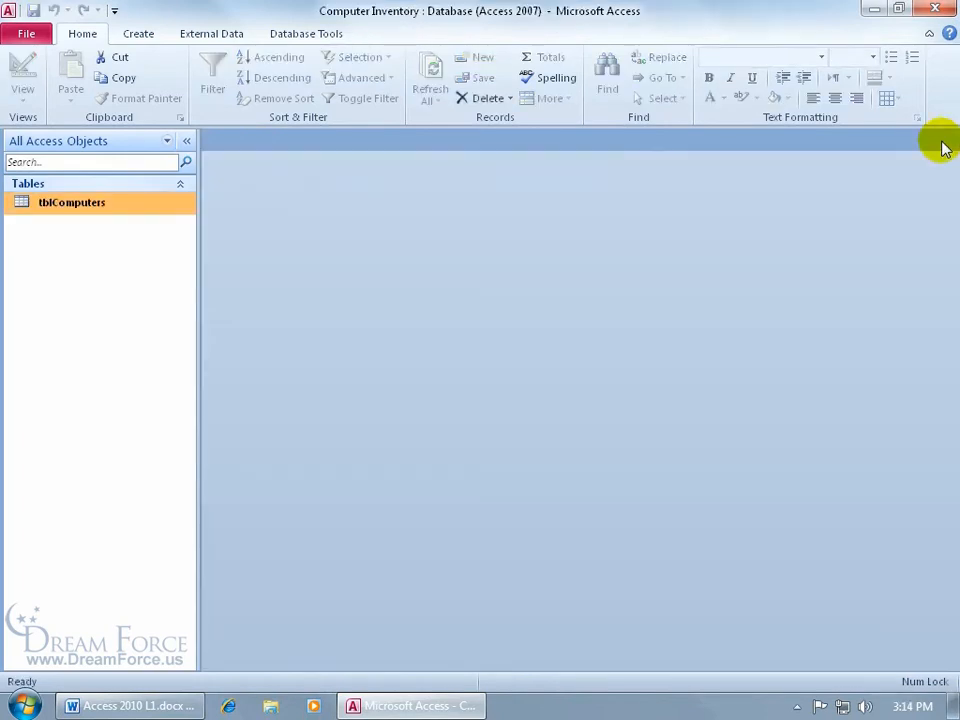
Reopen tblComputers and choose Macron as the Manufacturer of a second record
double_click(111, 205)
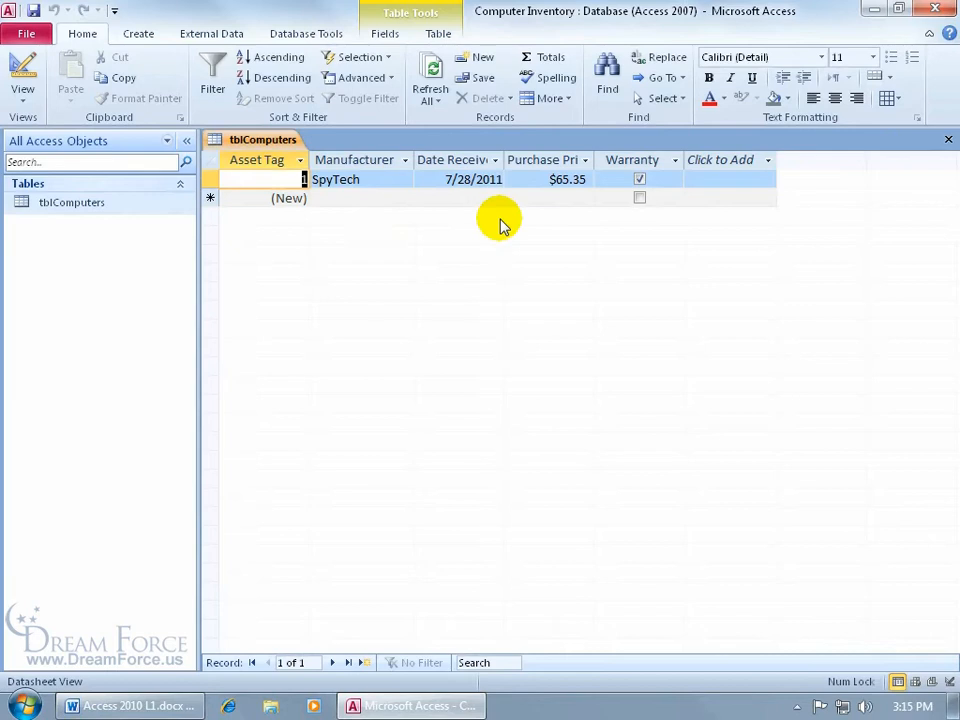
left_click(385, 199)
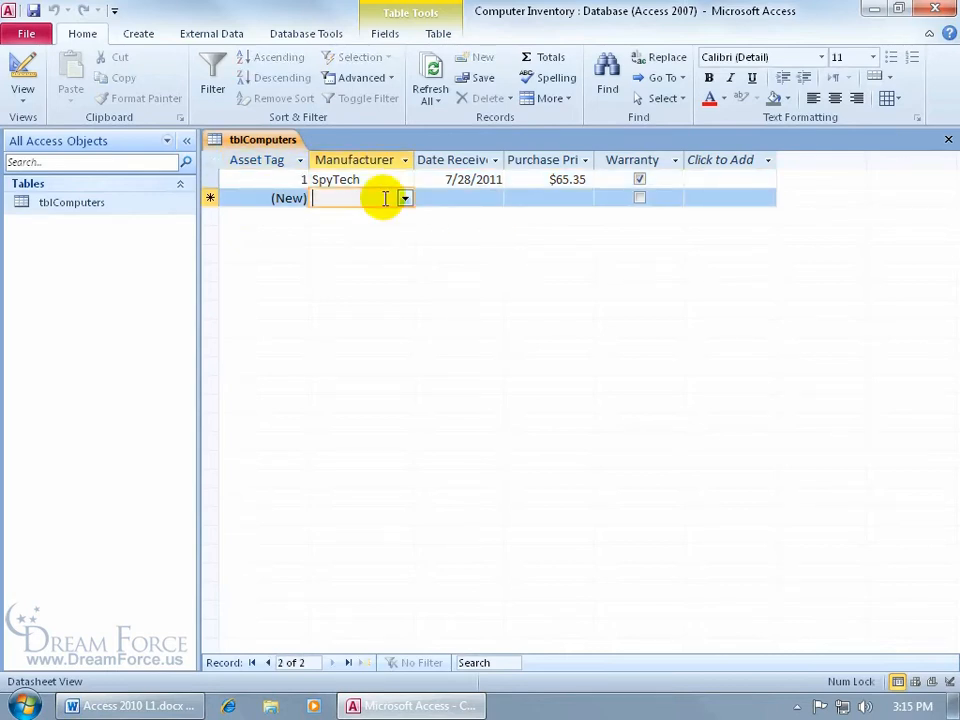
left_click(404, 198)
left_click(325, 254)
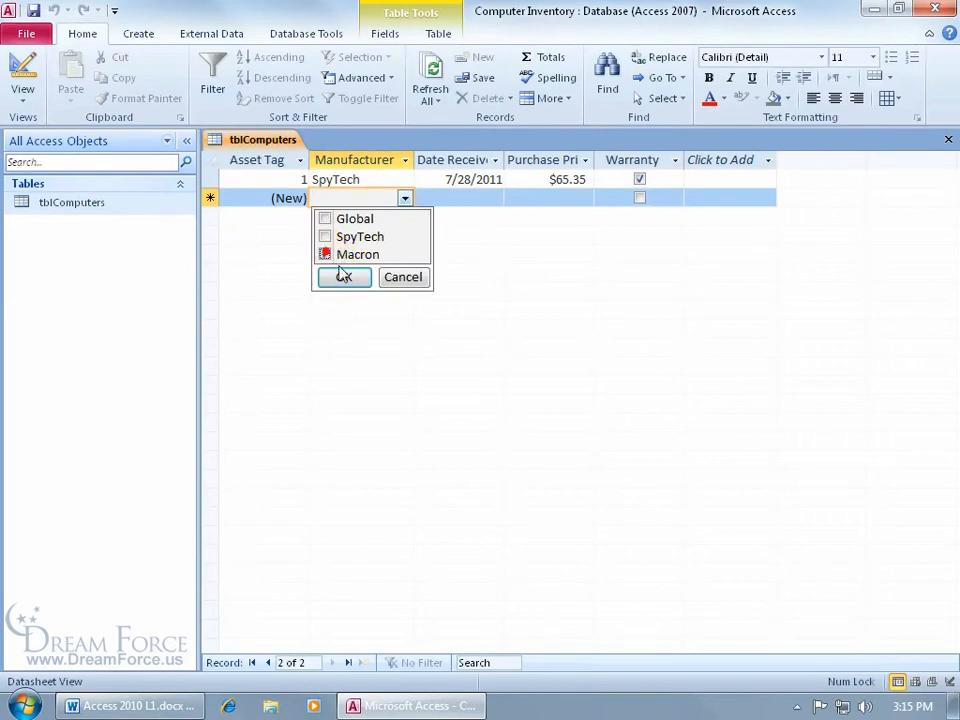
left_click(354, 280)
key("Tab")
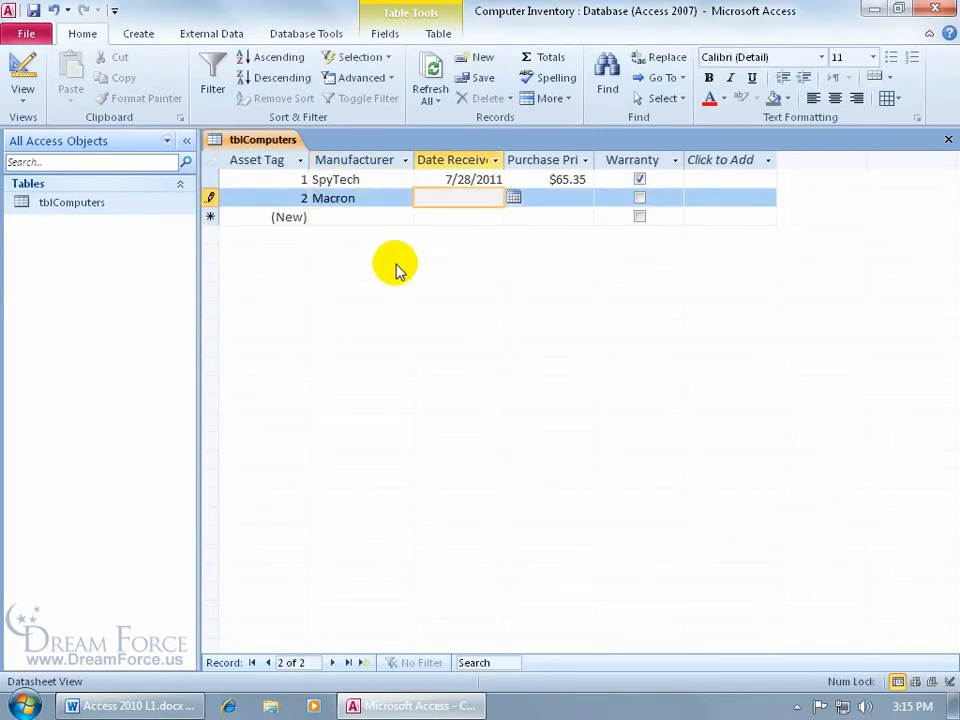
Enter 7/27/2011 as the Macron record's date received
type("7/2")
type("7/2011")
key("Tab")
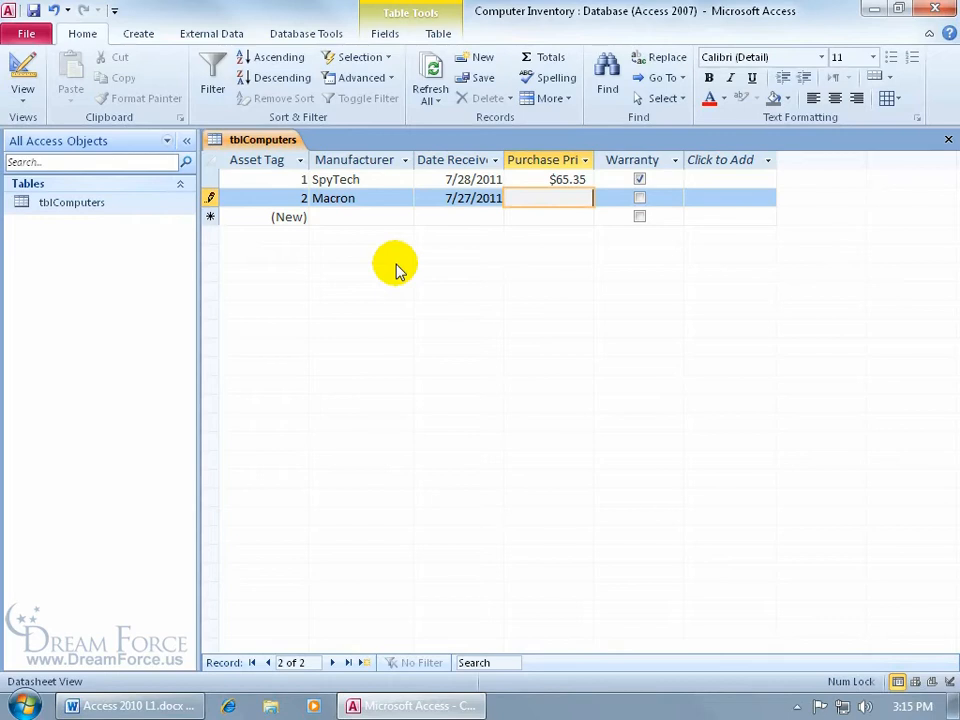
Enter 72.21 as the Macron record's purchase price and mark it as having a warranty
type("72.21")
key("Tab")
key("space")
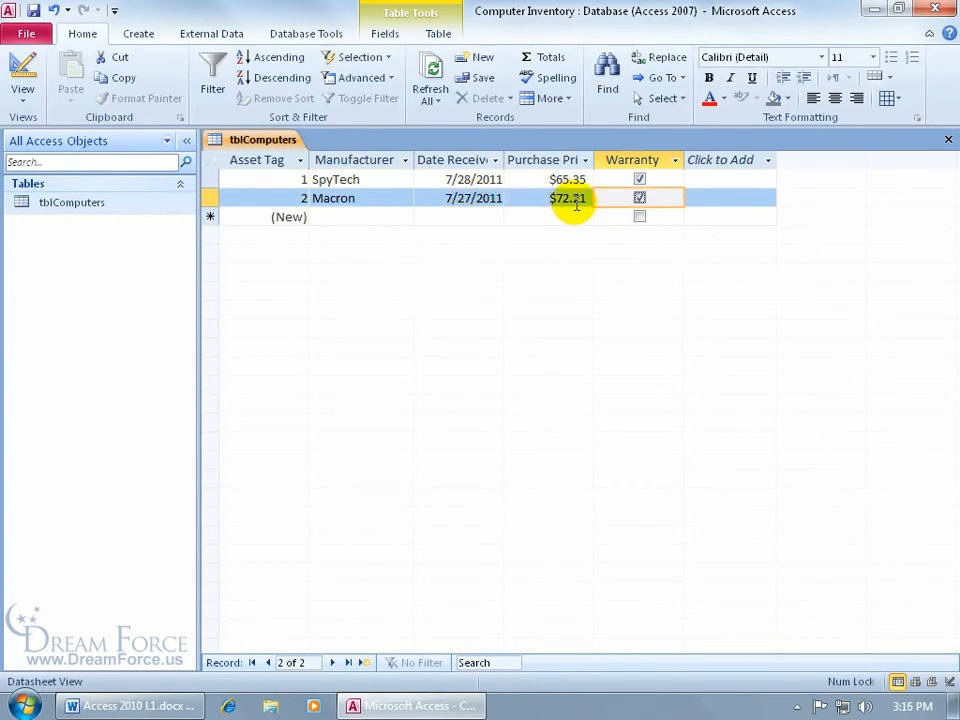
key("Tab")
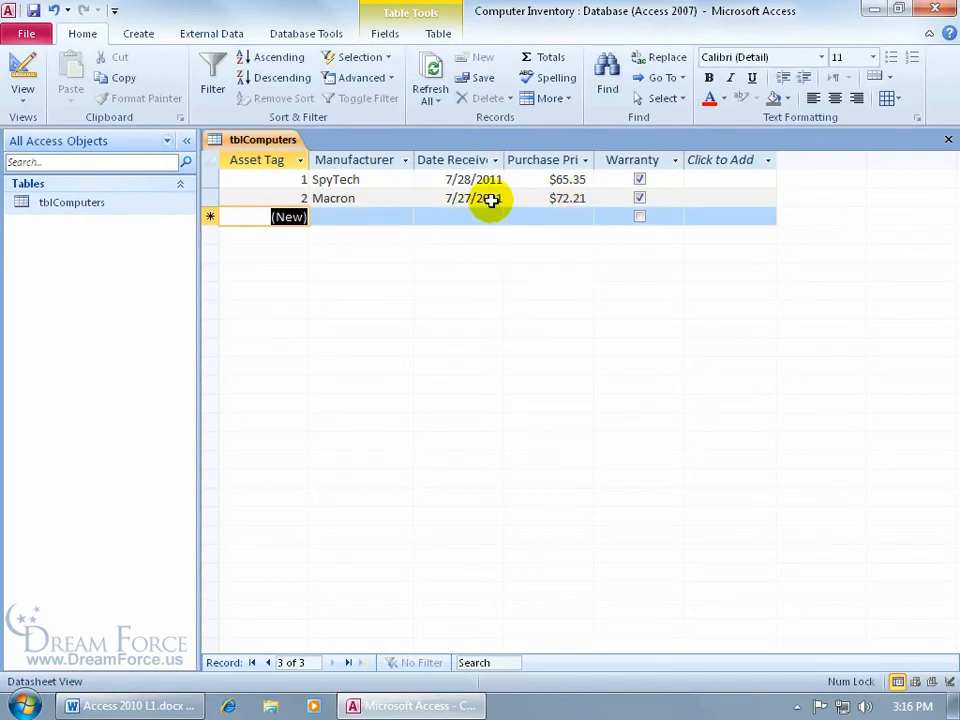
Set the Macron record's purchase price to $72.20
left_click(577, 198)
key("BackSpace")
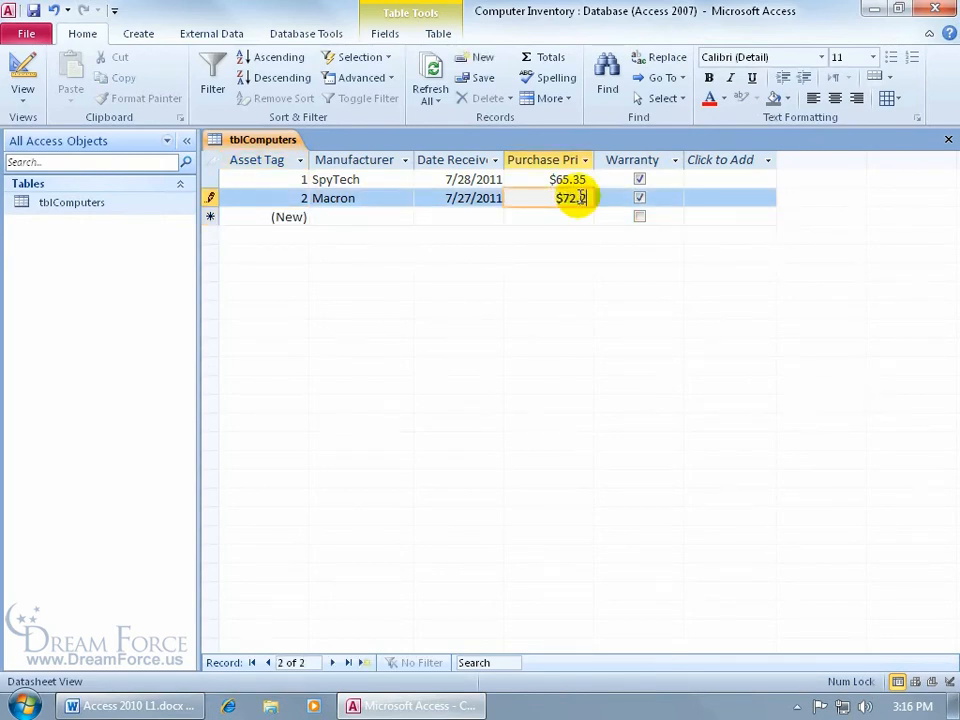
type("0")
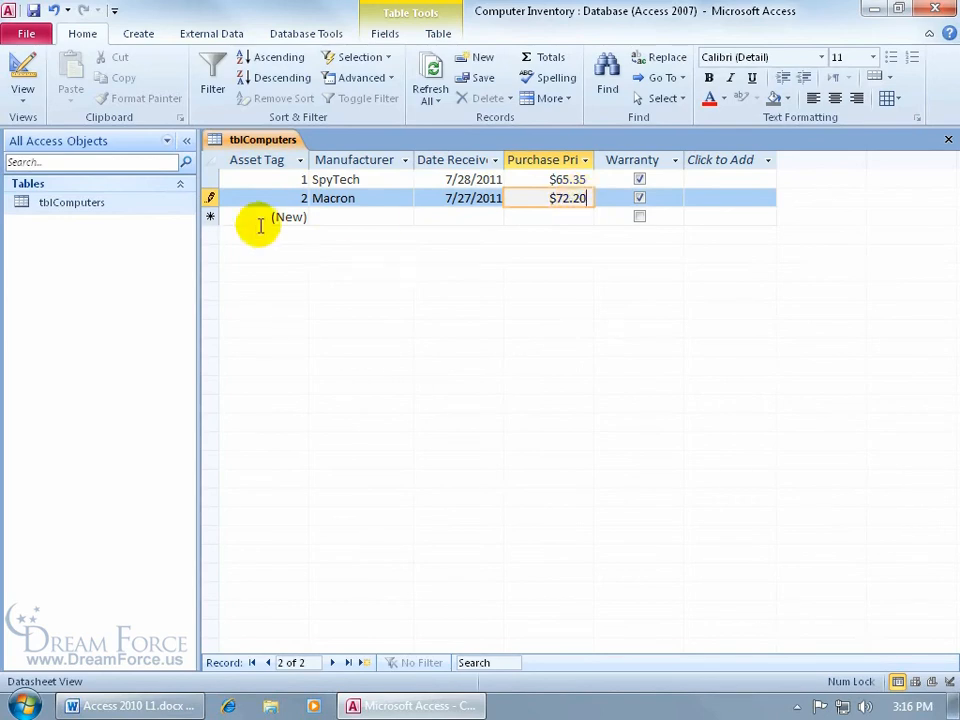